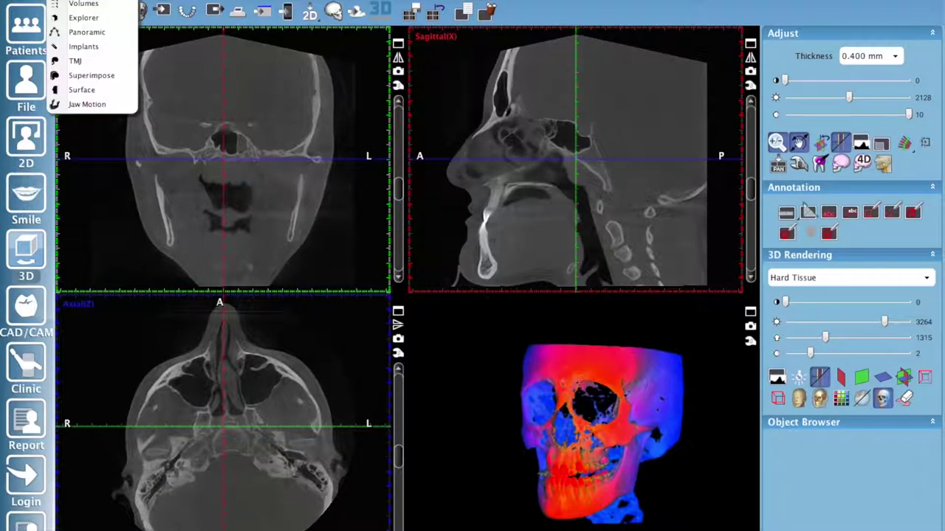
Switch to the Panoramic layout and remove the default arch curve from the axial slice.
{"action": "left_click", "coordinate": [88, 32]}
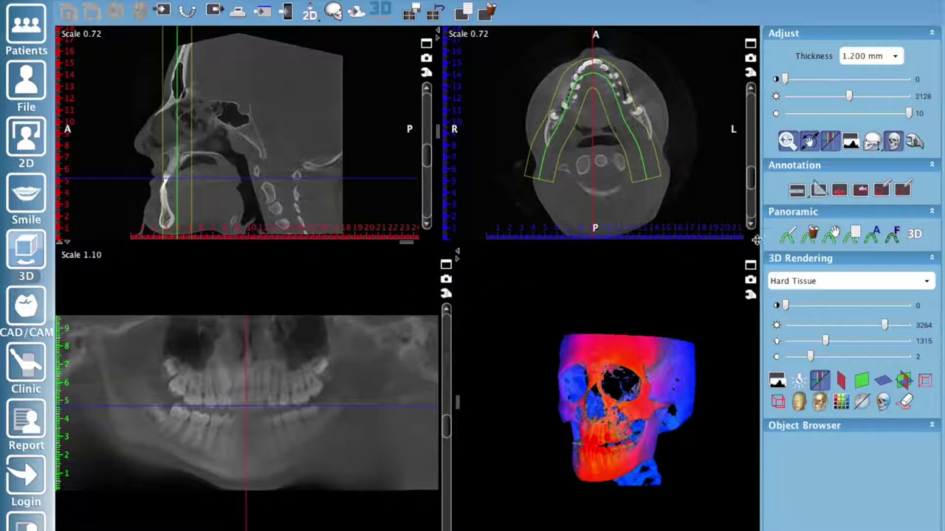
{"action": "left_click", "coordinate": [786, 243]}
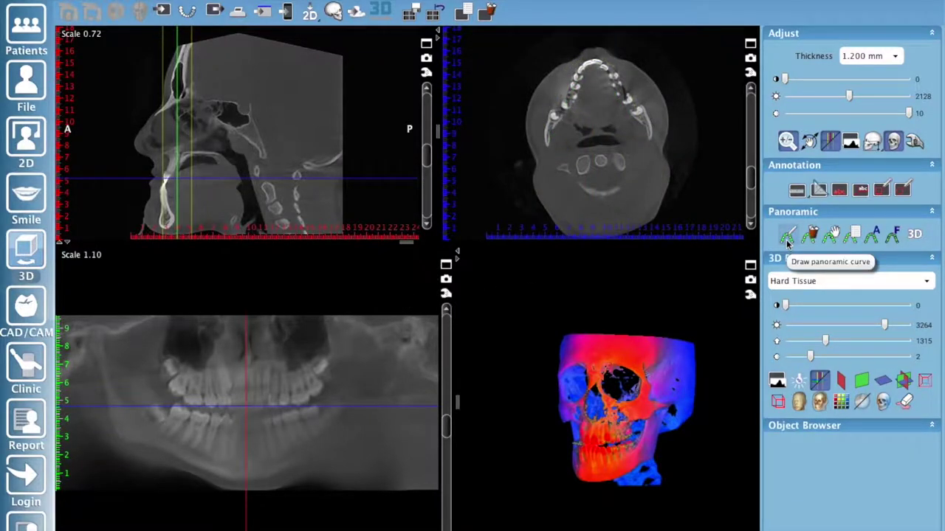
Start a new panoramic curve, tracing from the back of the jaw up to the front teeth.
{"action": "left_click", "coordinate": [788, 244]}
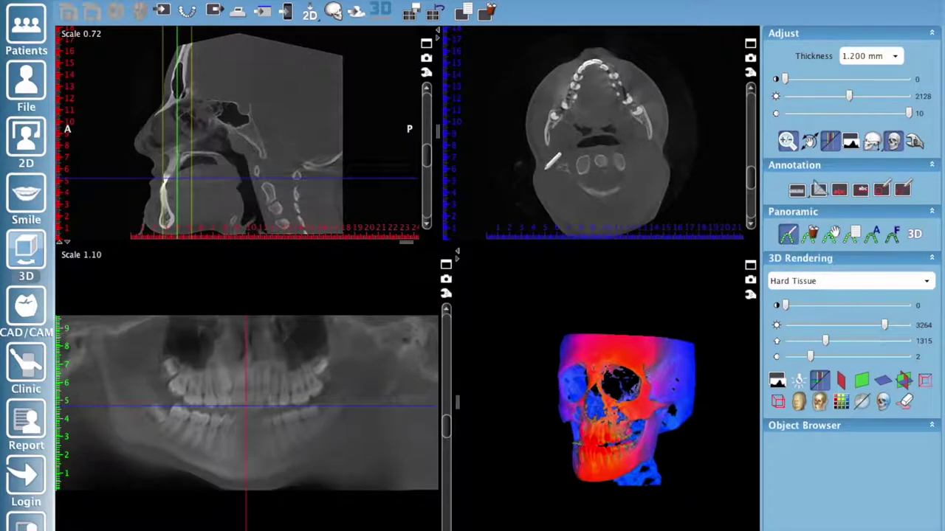
{"action": "left_click", "coordinate": [536, 159]}
{"action": "left_click", "coordinate": [546, 139]}
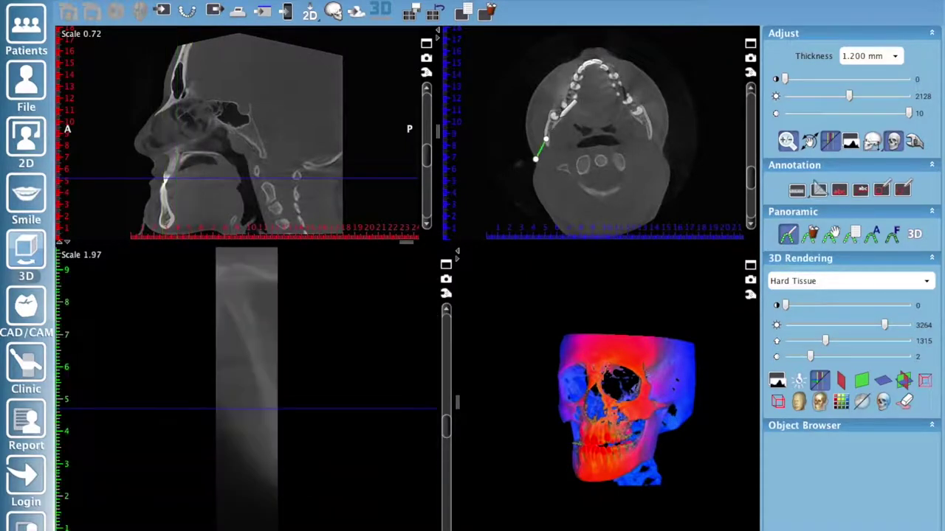
{"action": "left_click", "coordinate": [557, 116]}
{"action": "left_click", "coordinate": [578, 76]}
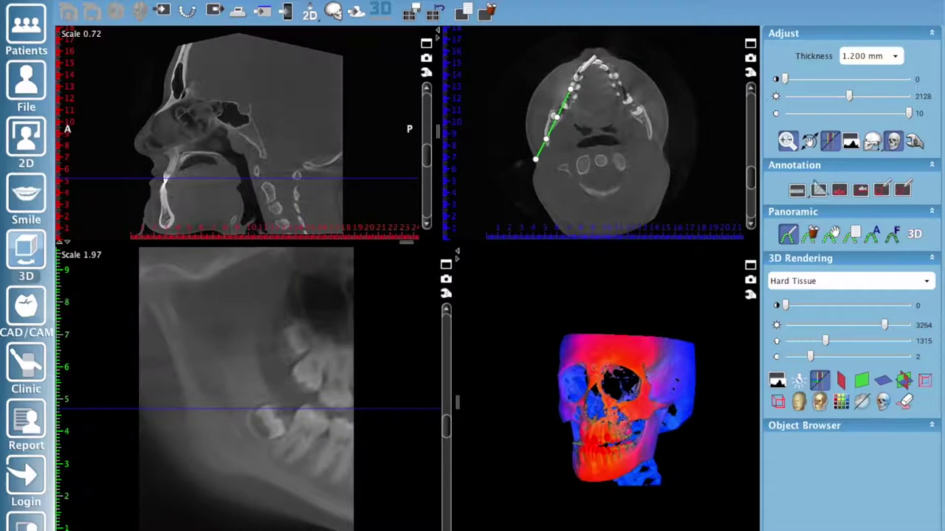
{"action": "left_click", "coordinate": [591, 60]}
{"action": "left_click", "coordinate": [600, 64]}
Continue the curve across the front teeth to the back of the other side and finish it.
{"action": "left_click", "coordinate": [608, 69]}
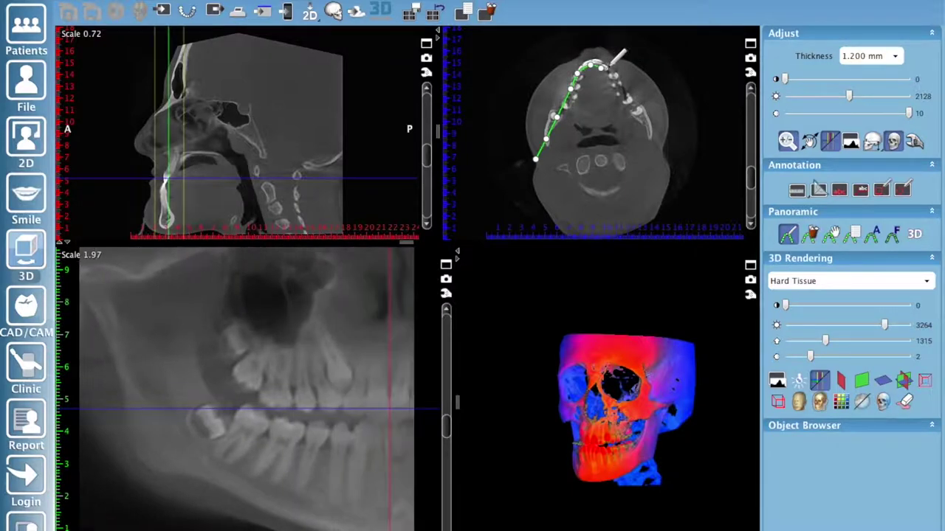
{"action": "left_click", "coordinate": [618, 77]}
{"action": "left_click", "coordinate": [627, 96]}
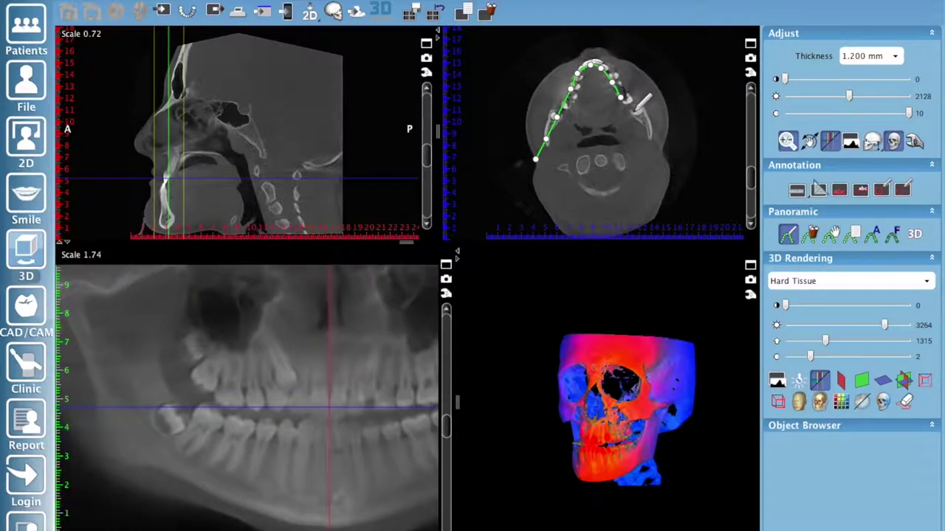
{"action": "left_click", "coordinate": [636, 108]}
{"action": "left_click", "coordinate": [642, 123]}
{"action": "left_click", "coordinate": [648, 139]}
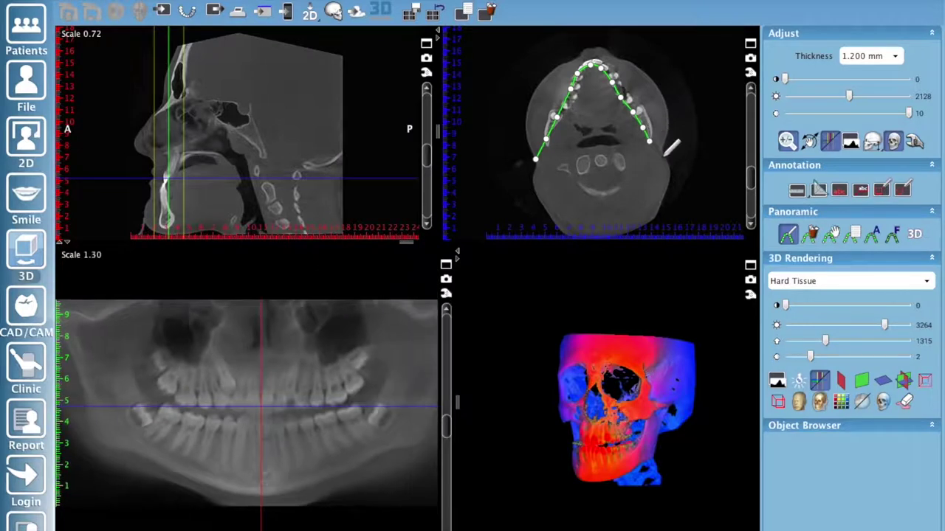
{"action": "double_click", "coordinate": [666, 154]}
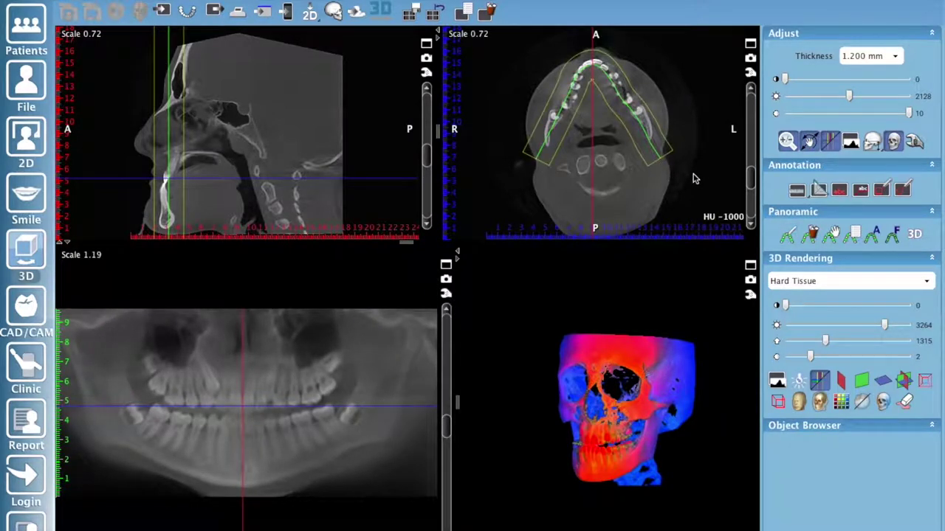
With the Panoramic edit tool, drag both curve endpoints further back along each side of the jaw.
{"action": "left_click", "coordinate": [832, 237]}
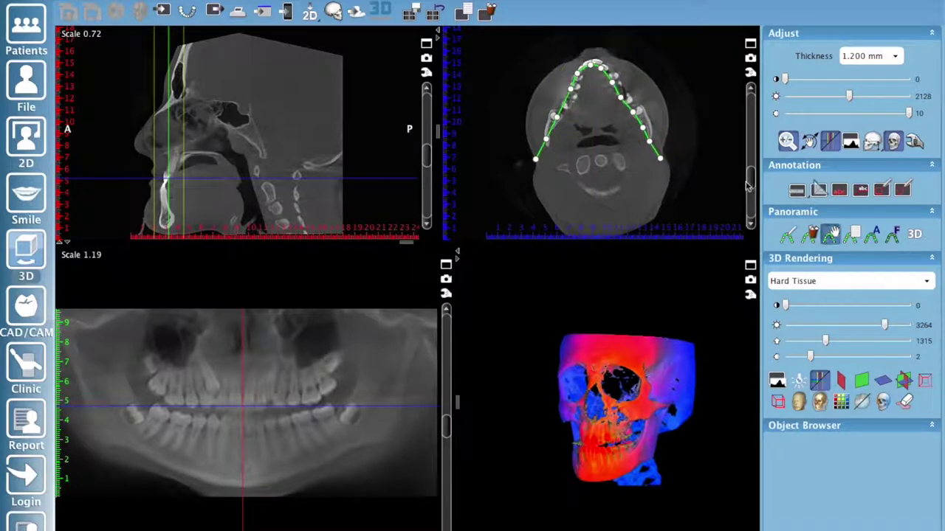
{"action": "left_click_drag", "start_coordinate": [663, 155], "coordinate": [656, 152]}
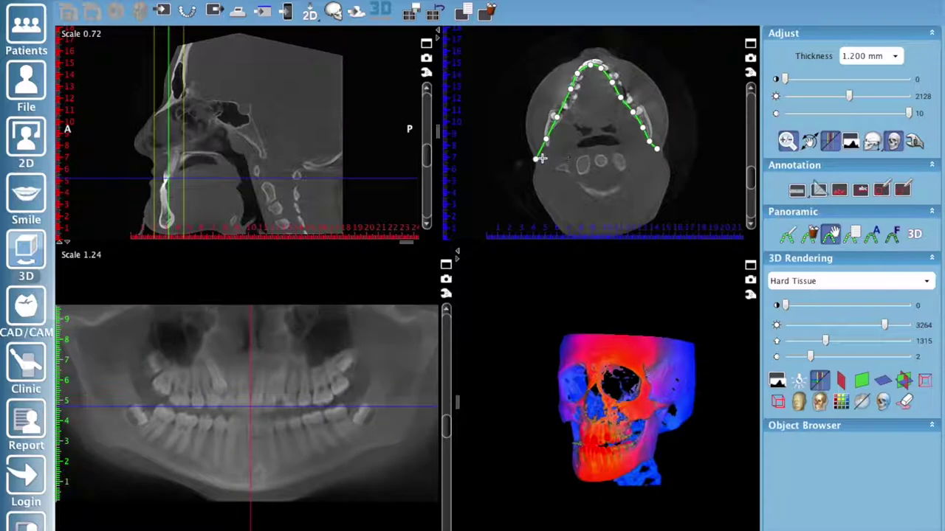
{"action": "left_click_drag", "start_coordinate": [537, 158], "coordinate": [544, 149]}
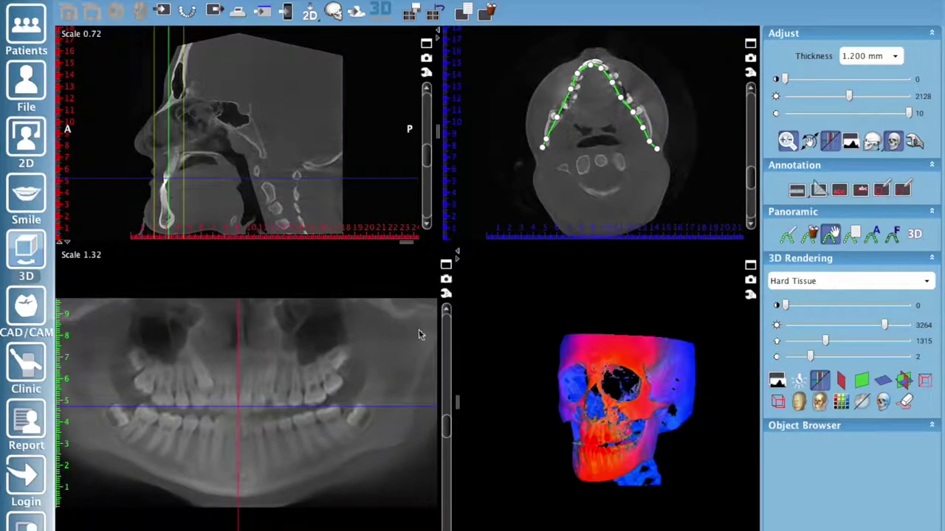
{"action": "left_click_drag", "start_coordinate": [543, 148], "coordinate": [533, 157]}
{"action": "left_click_drag", "start_coordinate": [660, 148], "coordinate": [669, 157]}
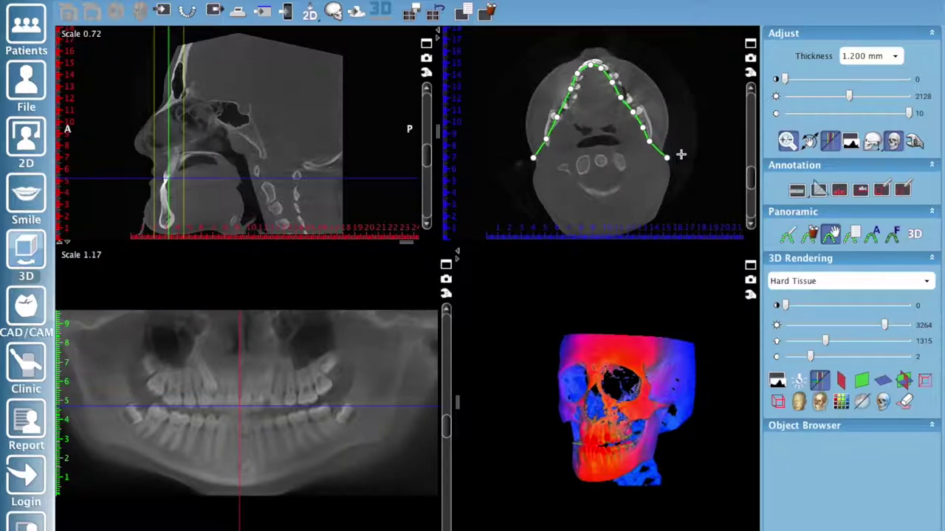
Autofit the panoramic curve to the dental arch.
{"action": "left_click", "coordinate": [874, 240]}
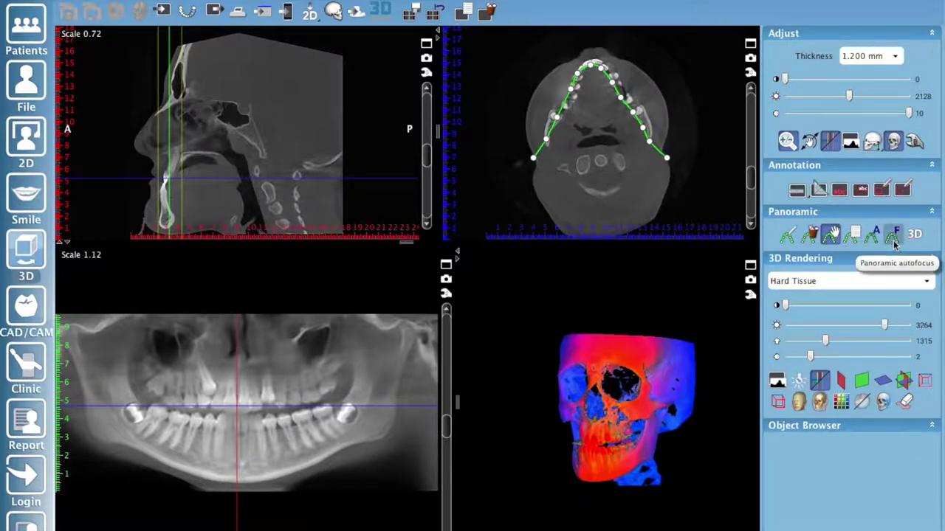
Apply panoramic autofocus and keep it enabled so the focal band follows the arch.
{"action": "left_click", "coordinate": [893, 234]}
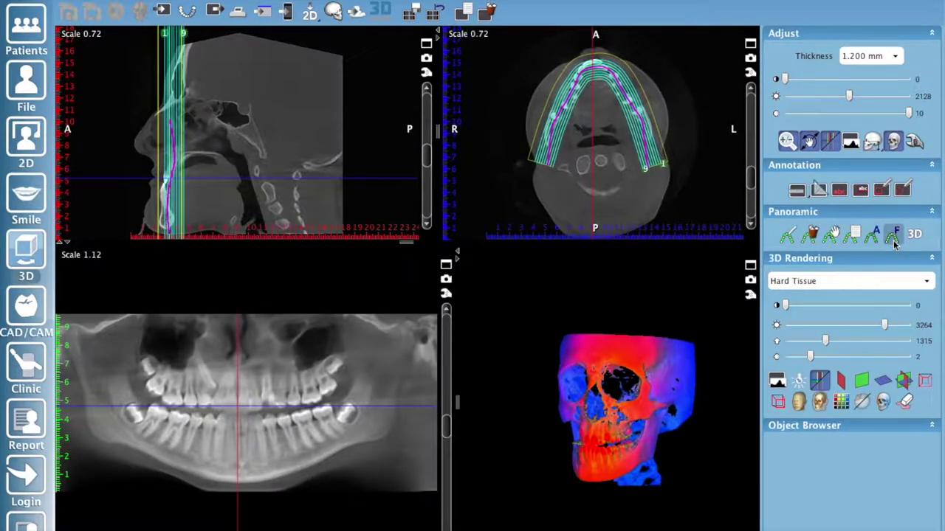
{"action": "left_click", "coordinate": [893, 234]}
{"action": "left_click", "coordinate": [892, 236]}
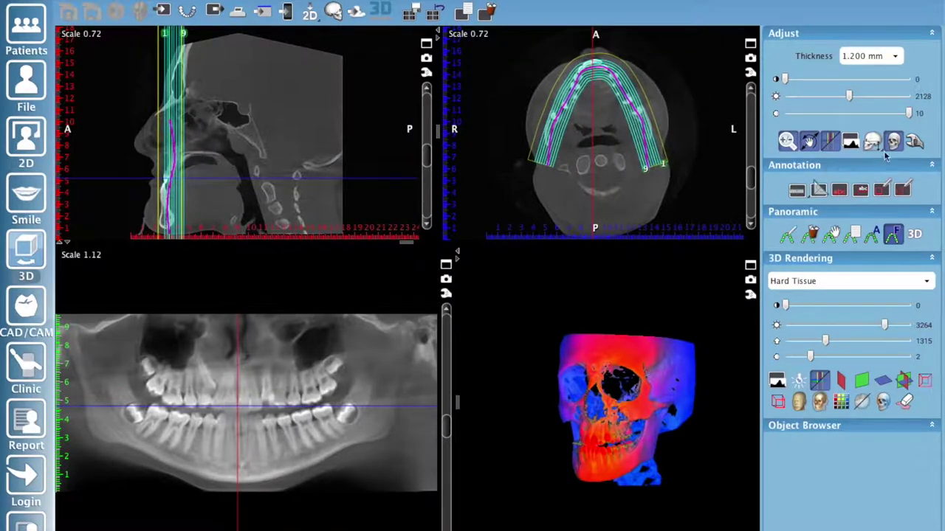
In the default Panoramic settings, turn off Panoramic autofocus layers and Panoramic autofocus line.
{"action": "left_click", "coordinate": [918, 146]}
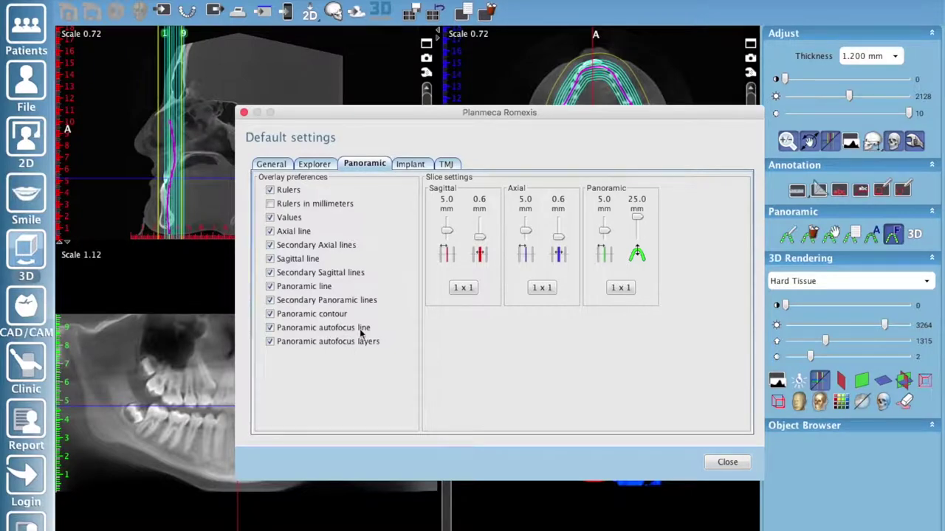
{"action": "left_click", "coordinate": [270, 343]}
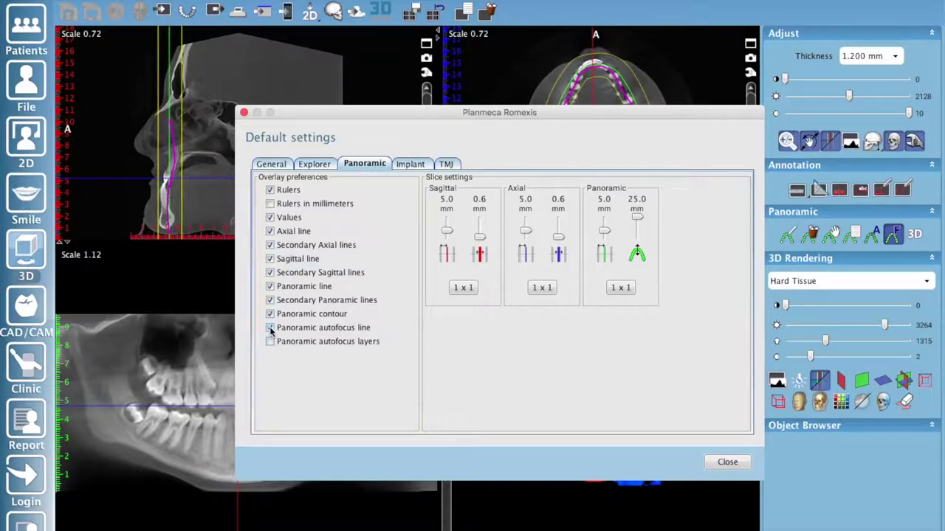
{"action": "left_click", "coordinate": [271, 329]}
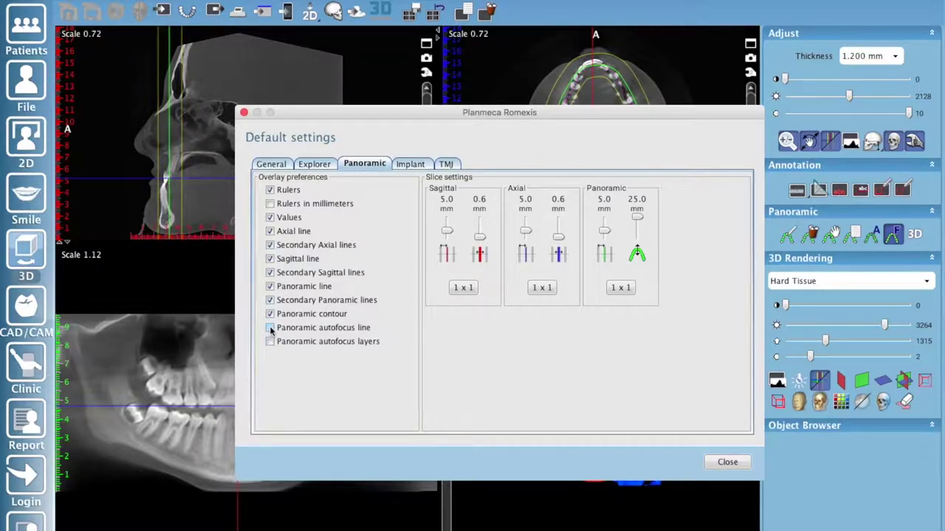
{"action": "left_click", "coordinate": [728, 464]}
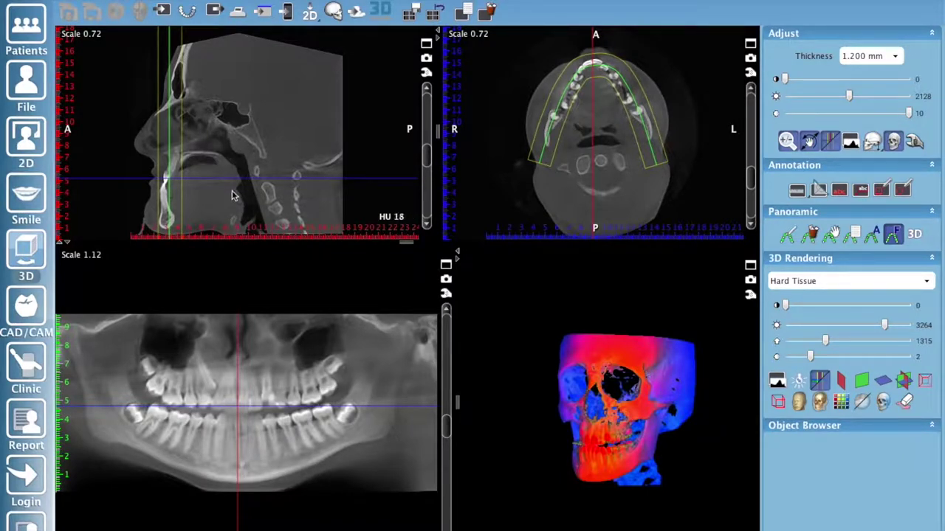
Nudge the slice images, then rotate the volume slightly with Move / Rotate Volume to realign them.
{"action": "left_click_drag", "start_coordinate": [232, 201], "coordinate": [234, 196]}
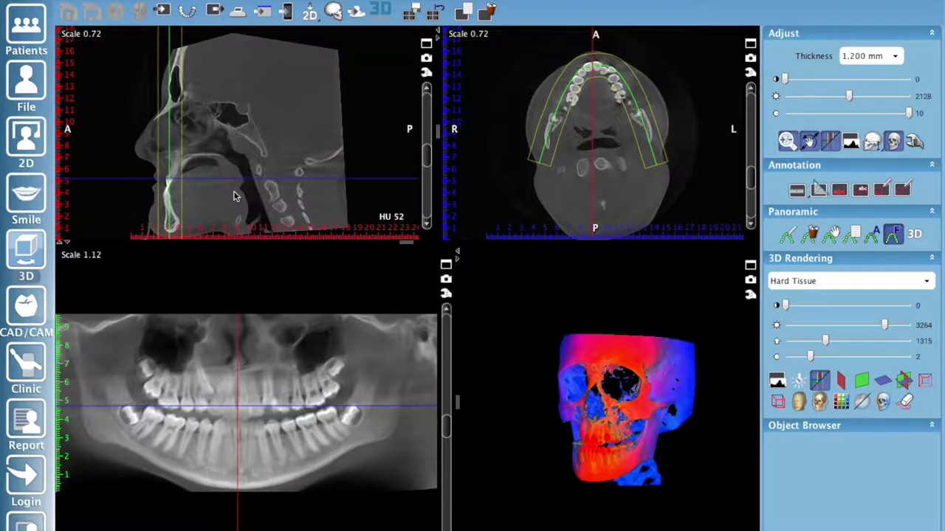
{"action": "left_click_drag", "start_coordinate": [237, 198], "coordinate": [233, 194]}
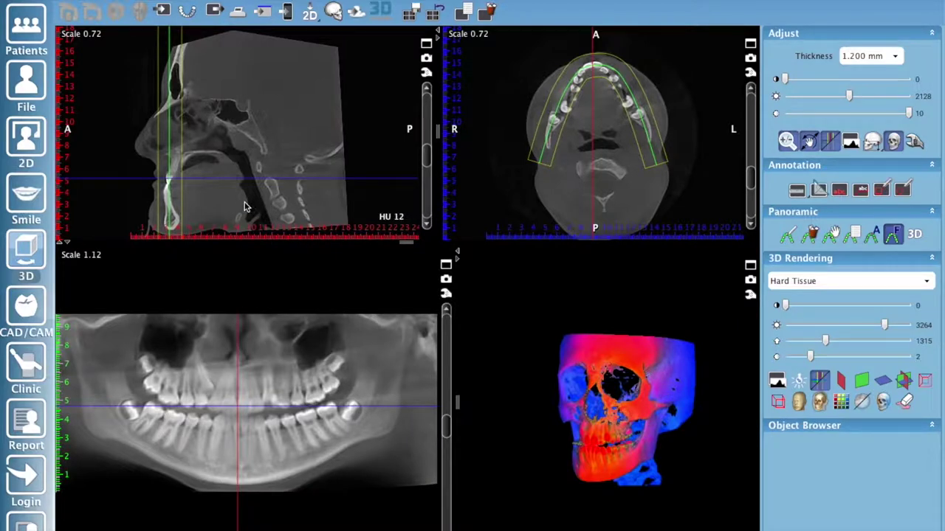
{"action": "left_click", "coordinate": [809, 142]}
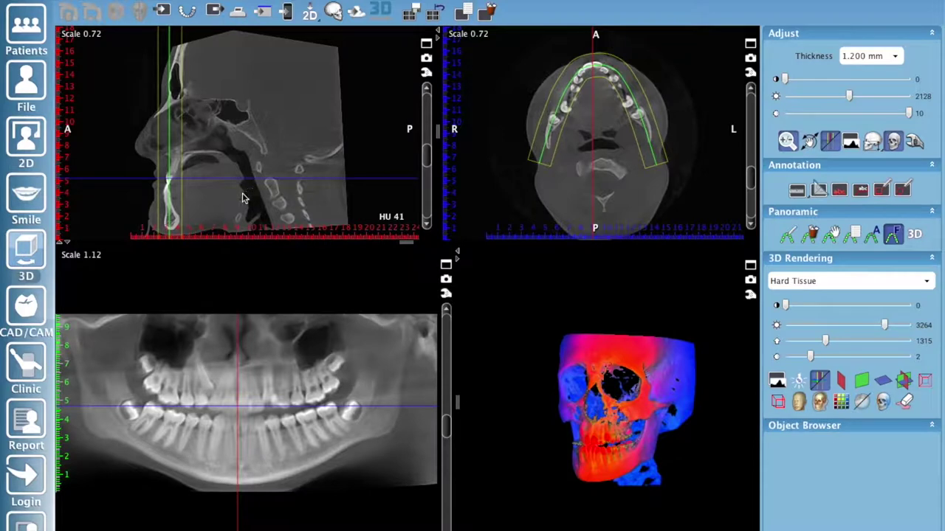
{"action": "left_click", "coordinate": [808, 144]}
{"action": "left_click_drag", "start_coordinate": [223, 210], "coordinate": [225, 207]}
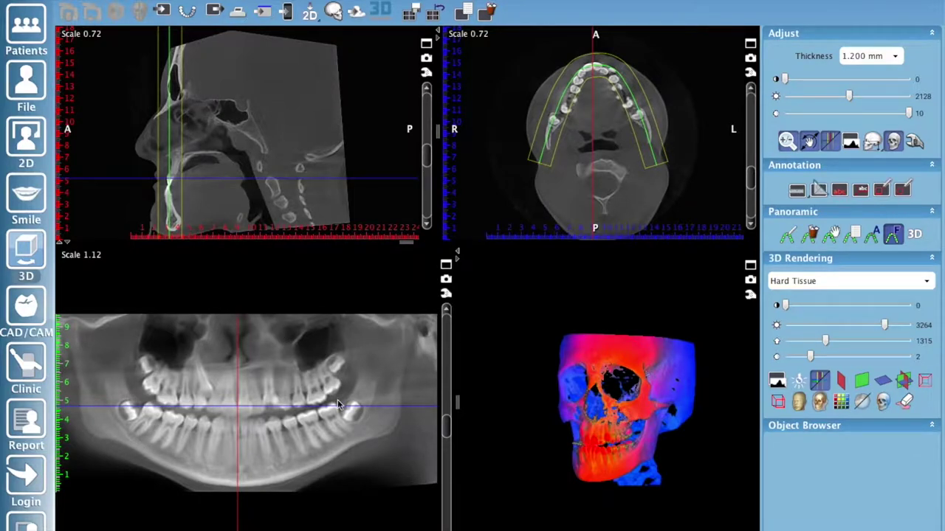
Hide the rulers, reference lines and arch curves, and save a quickshot of the plain panoramic.
{"action": "left_click", "coordinate": [831, 143]}
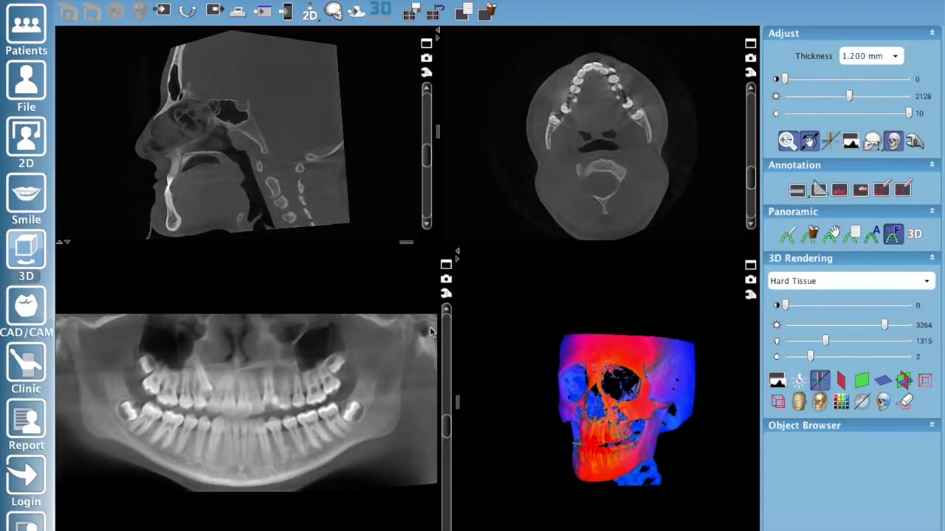
{"action": "left_click", "coordinate": [447, 279]}
Render the panoramic in MIP, lower the rendering value from 1880 to 1680, and save a quickshot.
{"action": "left_click", "coordinate": [916, 236]}
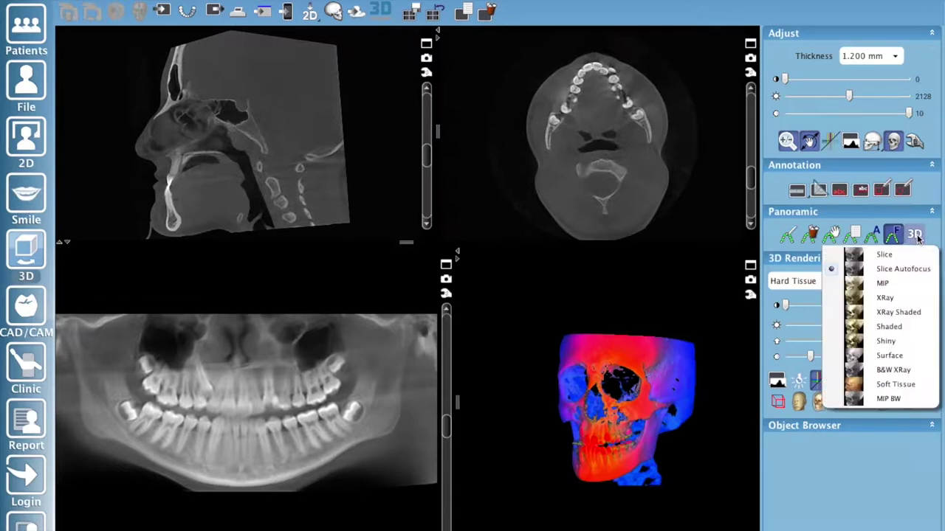
{"action": "left_click", "coordinate": [836, 287]}
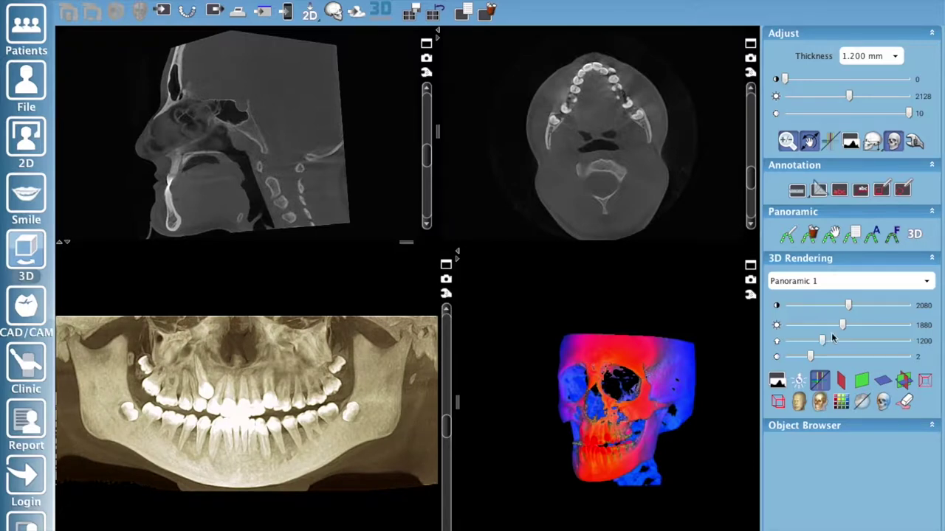
{"action": "left_click_drag", "start_coordinate": [843, 326], "coordinate": [837, 326]}
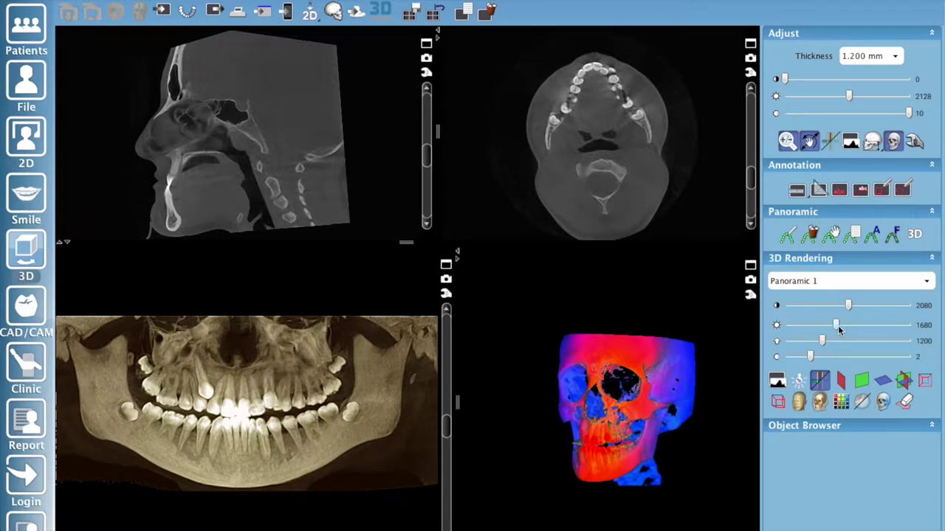
{"action": "left_click", "coordinate": [447, 280]}
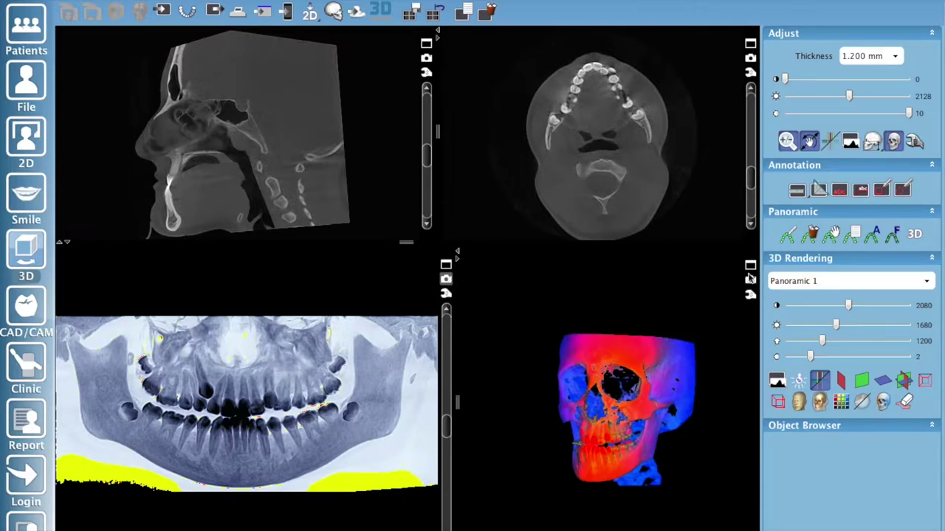
Switch the panoramic rendering to MIP BW and open the 2D gallery of saved images.
{"action": "left_click", "coordinate": [919, 236]}
{"action": "left_click", "coordinate": [919, 238]}
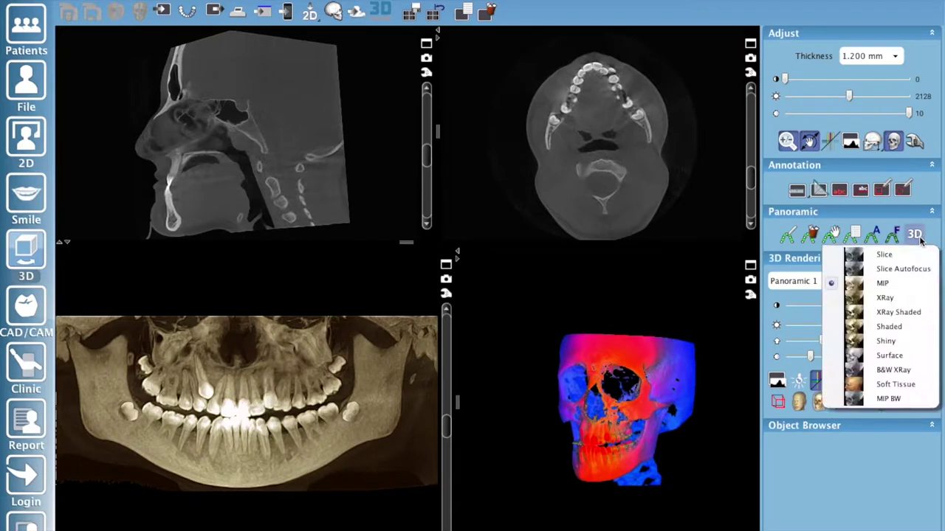
{"action": "left_click", "coordinate": [853, 399]}
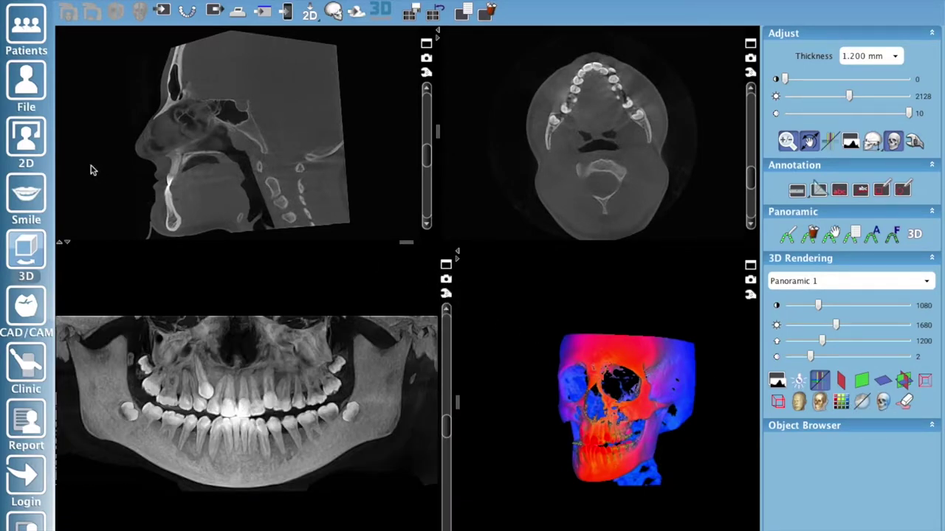
{"action": "left_click", "coordinate": [33, 145]}
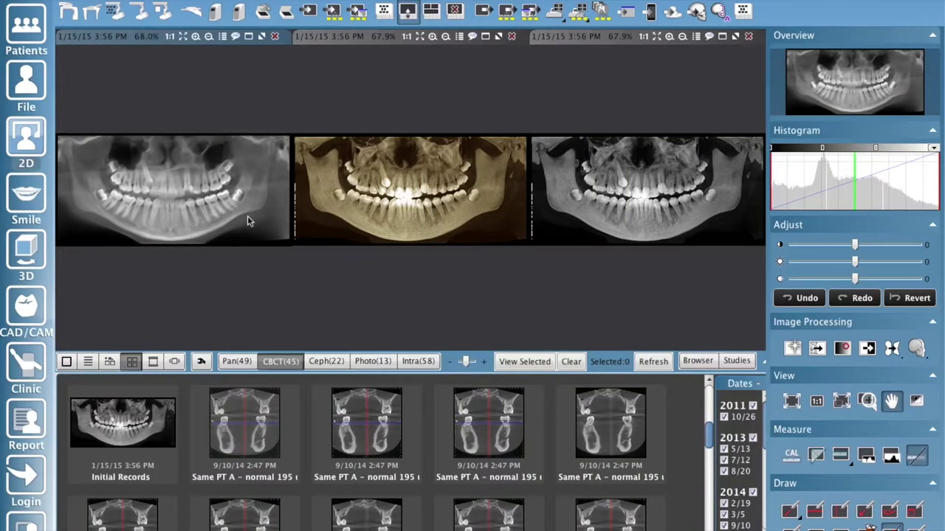